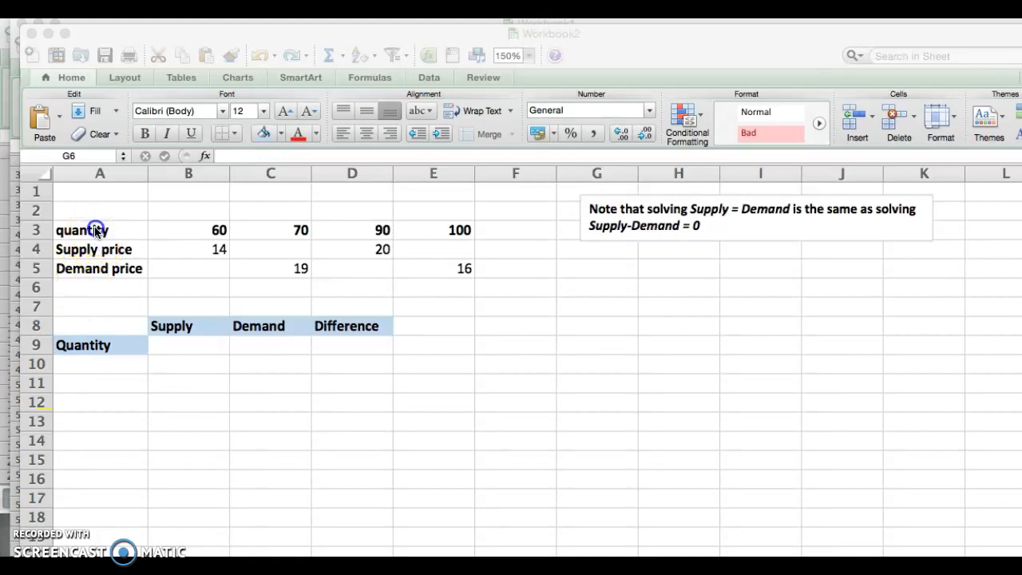
Insert a markers-only scatter chart of the quantity and price data in A3:E5 and place it beneath the supply-demand note
click(297, 254)
drag(136, 225, 421, 268)
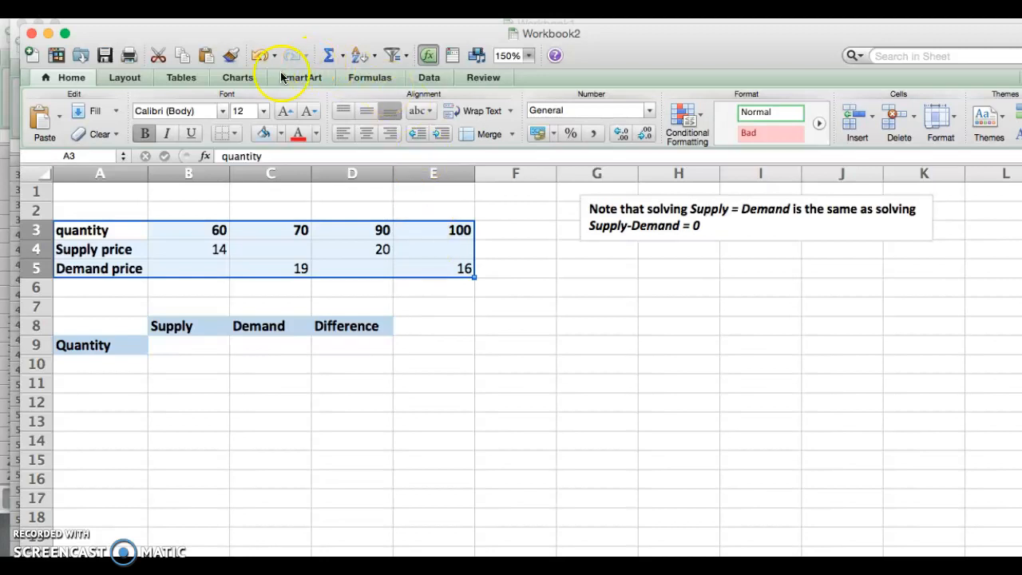
click(239, 78)
click(253, 117)
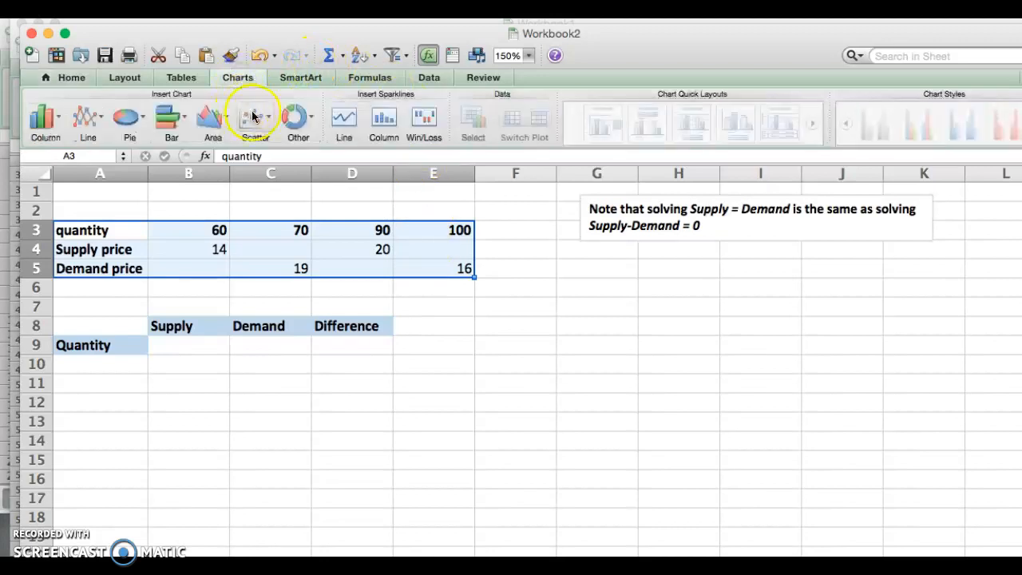
click(204, 206)
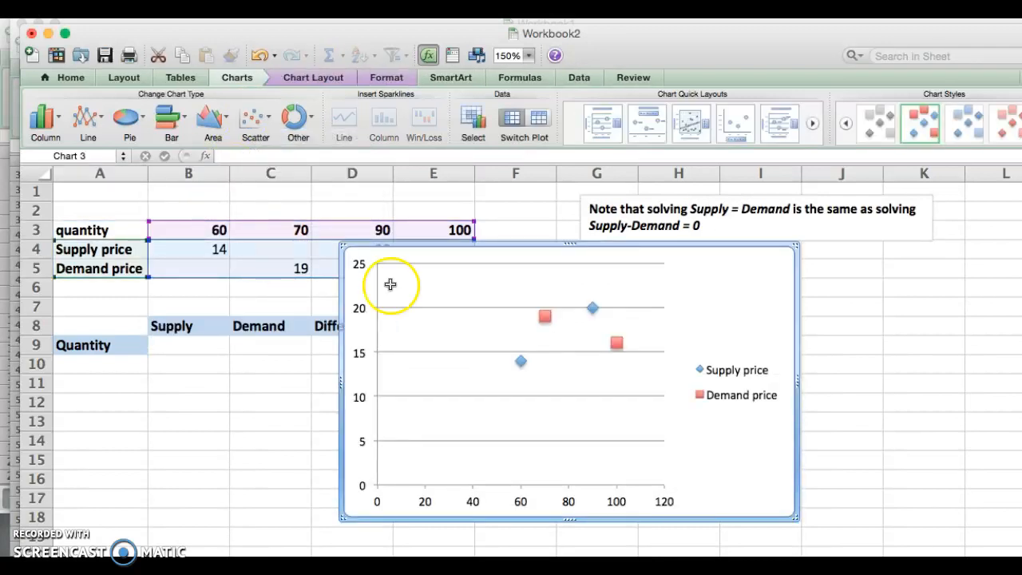
drag(770, 250, 950, 252)
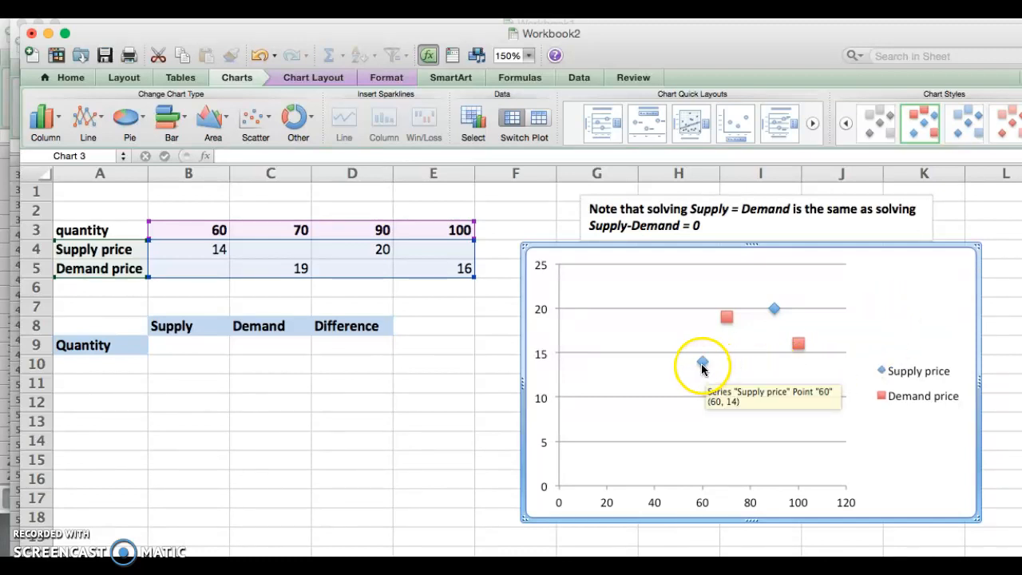
Add a linear trendline to the chart's Supply price series and display its equation on the chart
mouse_move(772, 313)
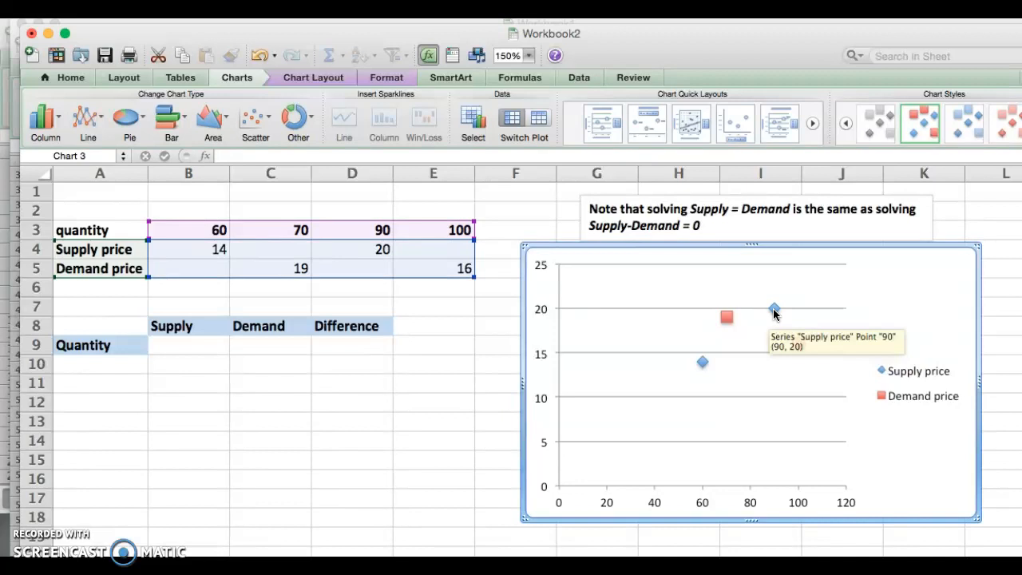
click(772, 309)
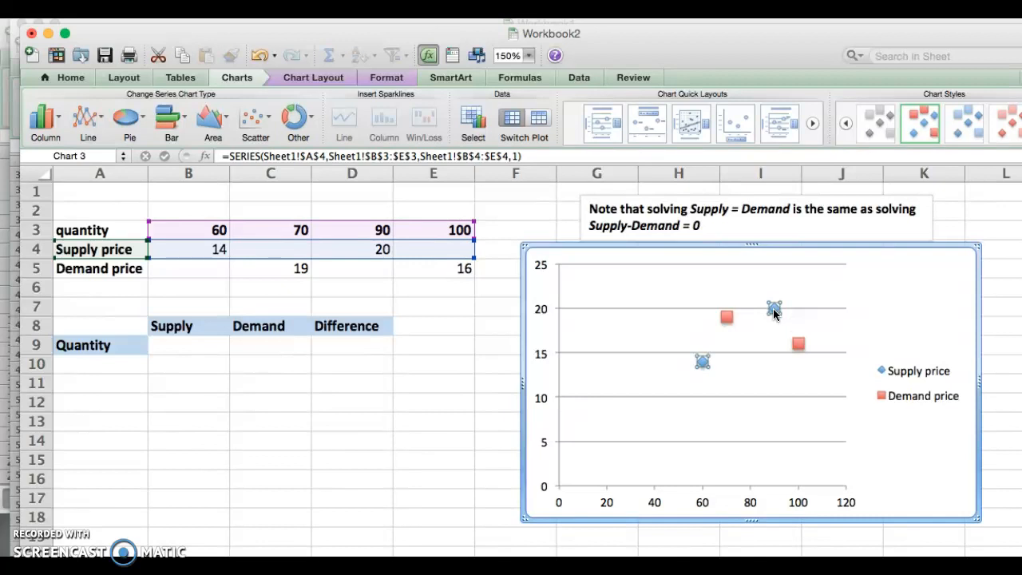
click(339, 81)
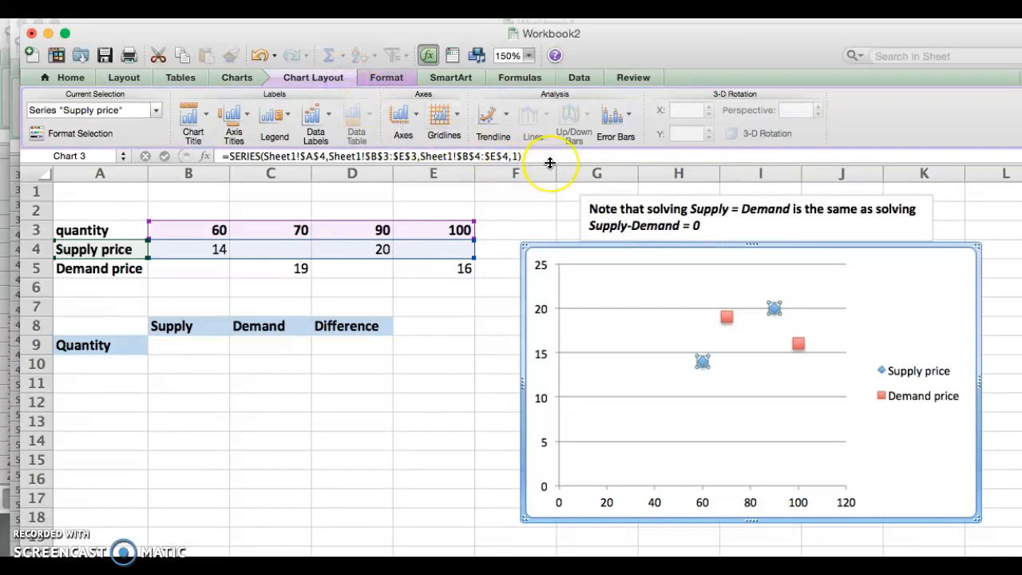
click(501, 124)
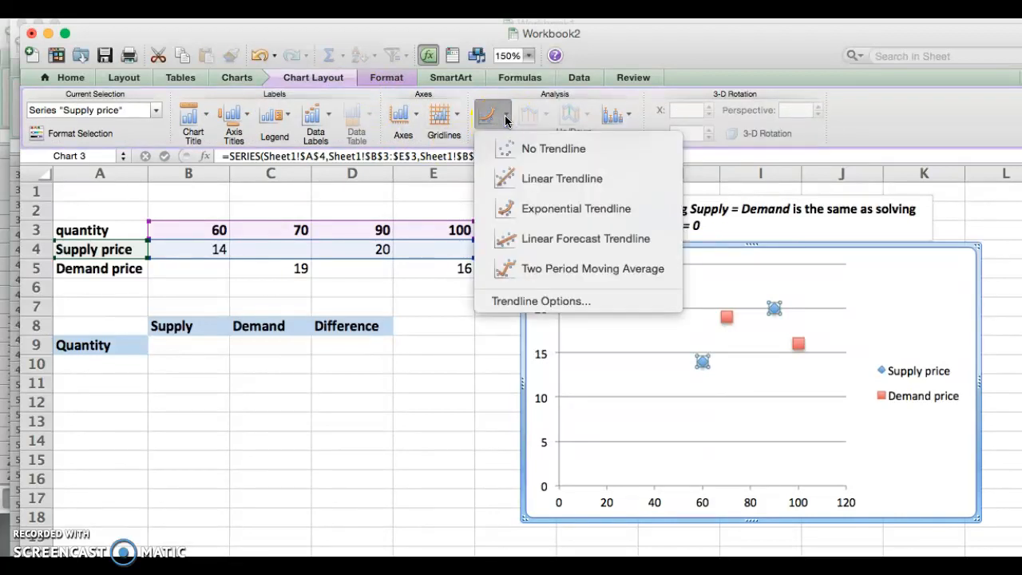
click(558, 302)
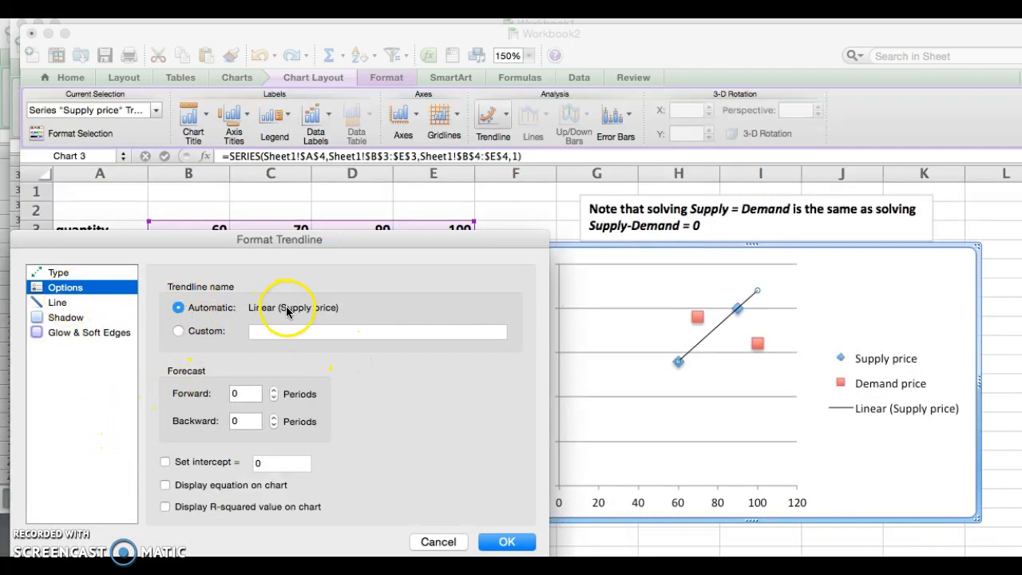
click(165, 485)
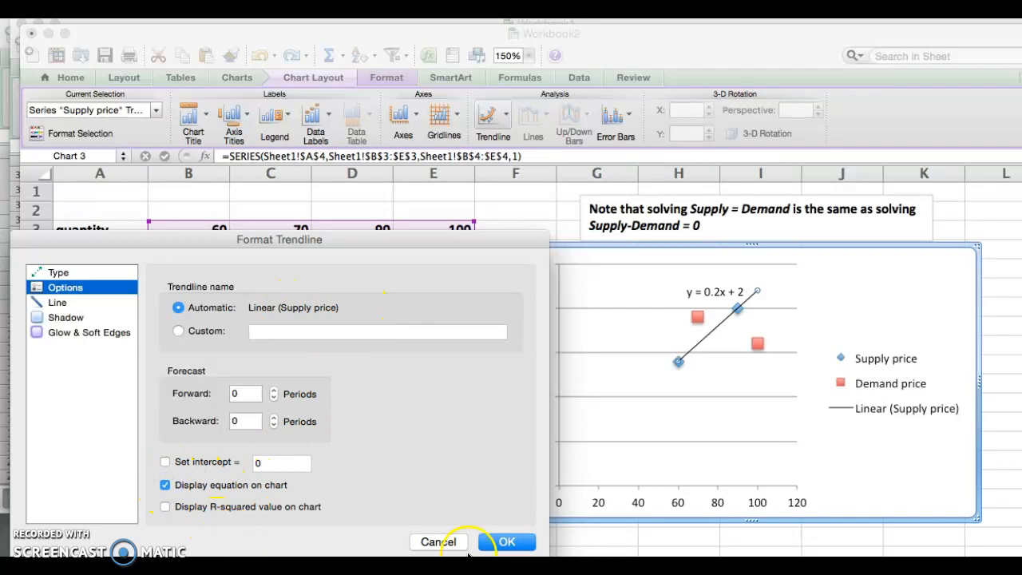
click(515, 542)
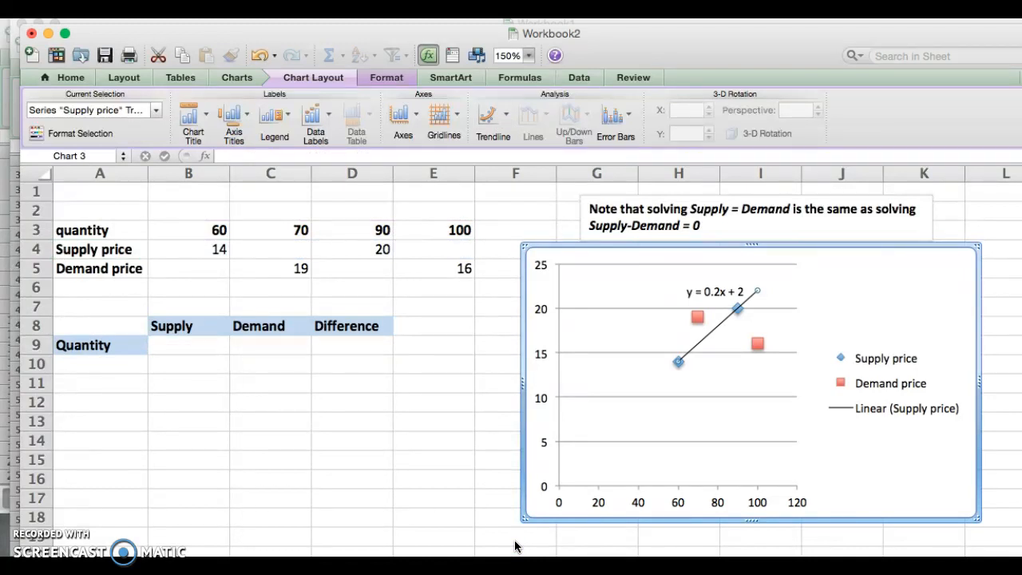
Enter the supply equation P=0.2Q+2 as text in cell B9 under the Supply heading
click(204, 345)
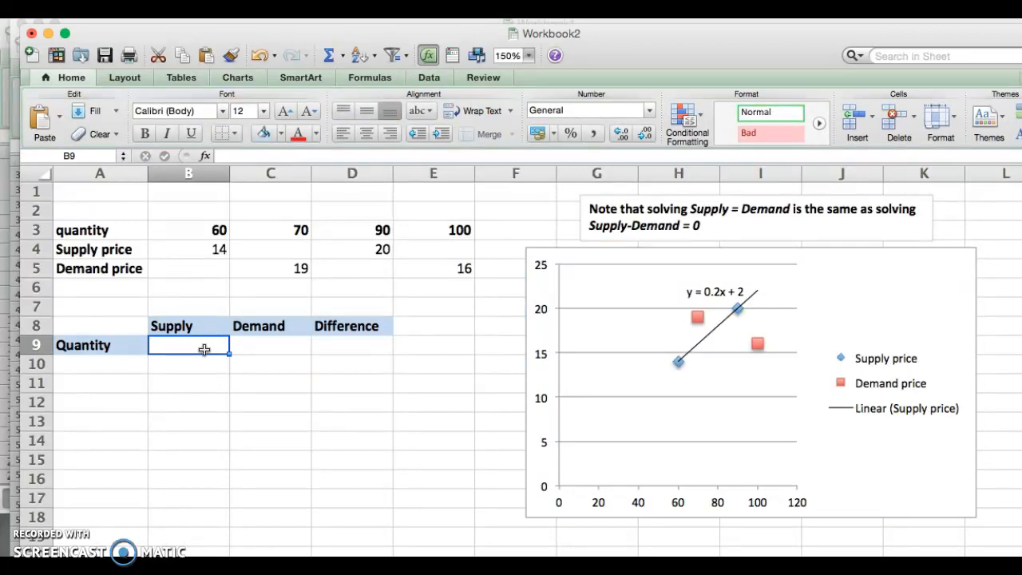
text(P=)
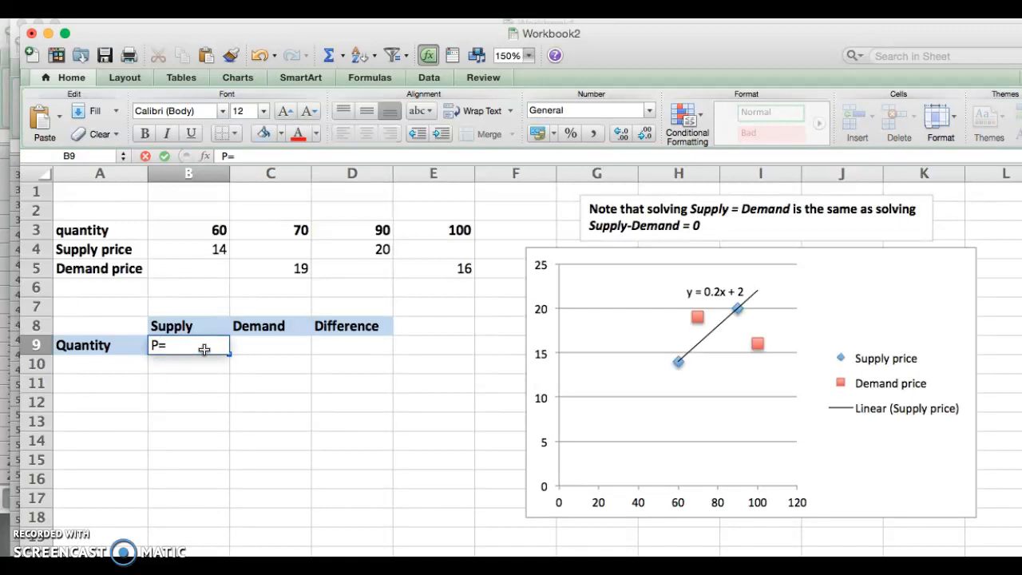
text(0.2Q+2)
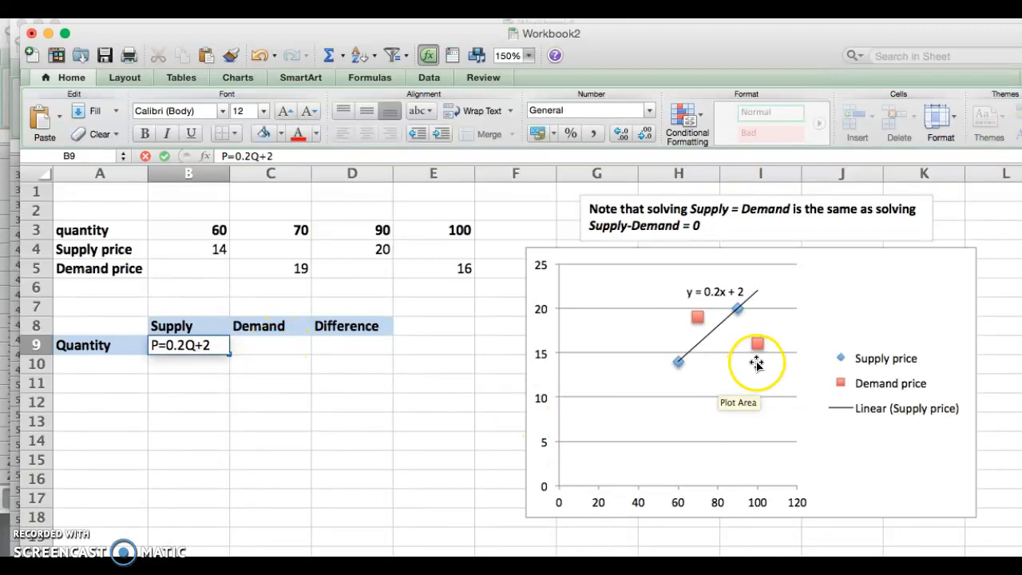
key(Return)
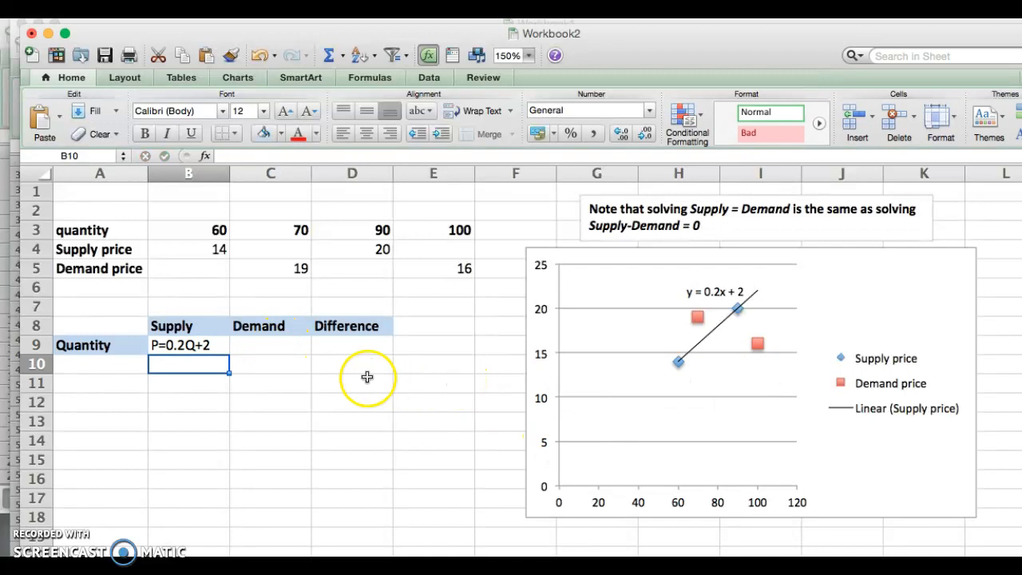
Add a linear trendline to the chart's Demand price series and display its equation on the chart
click(305, 349)
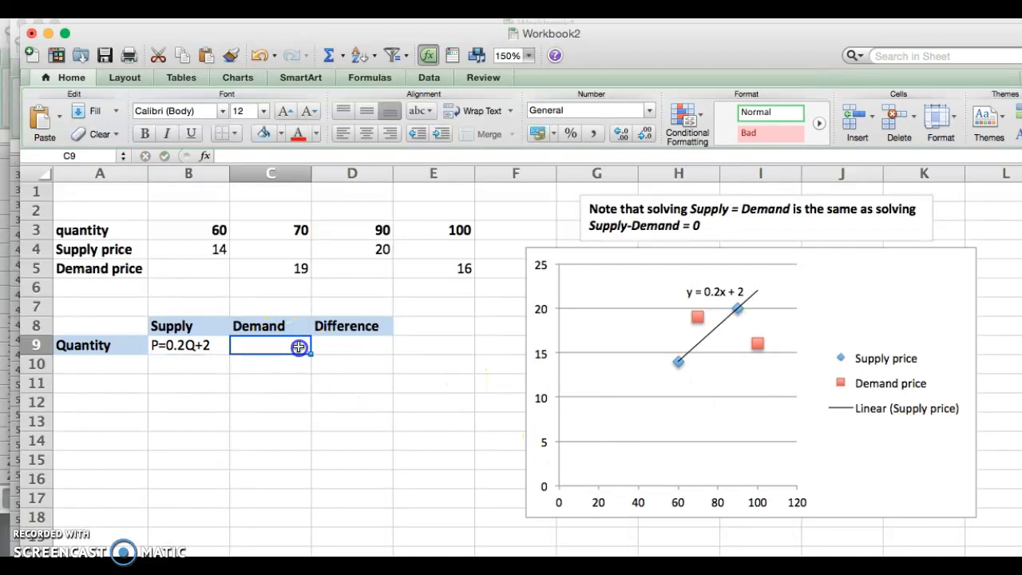
click(756, 344)
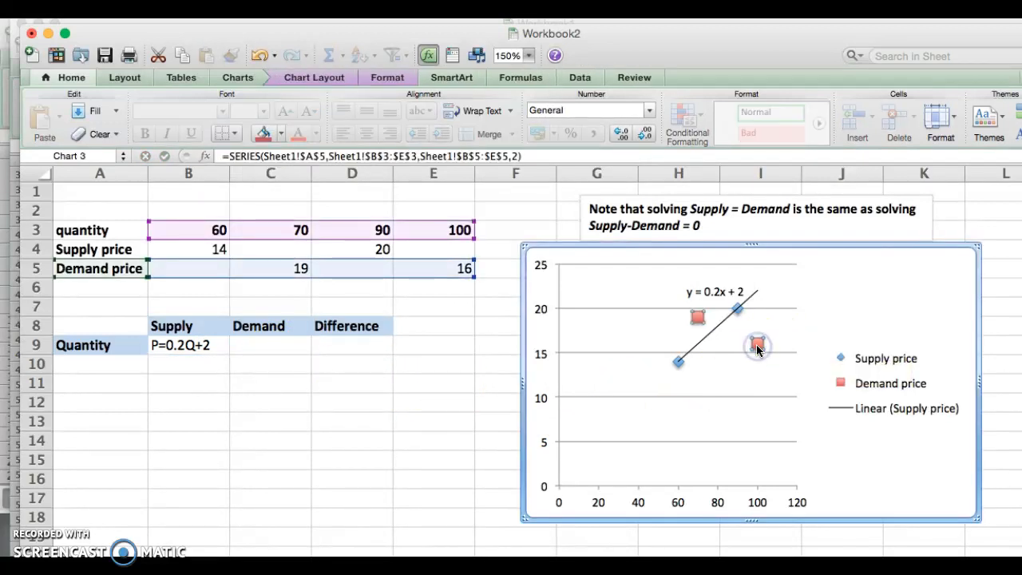
click(324, 78)
click(495, 116)
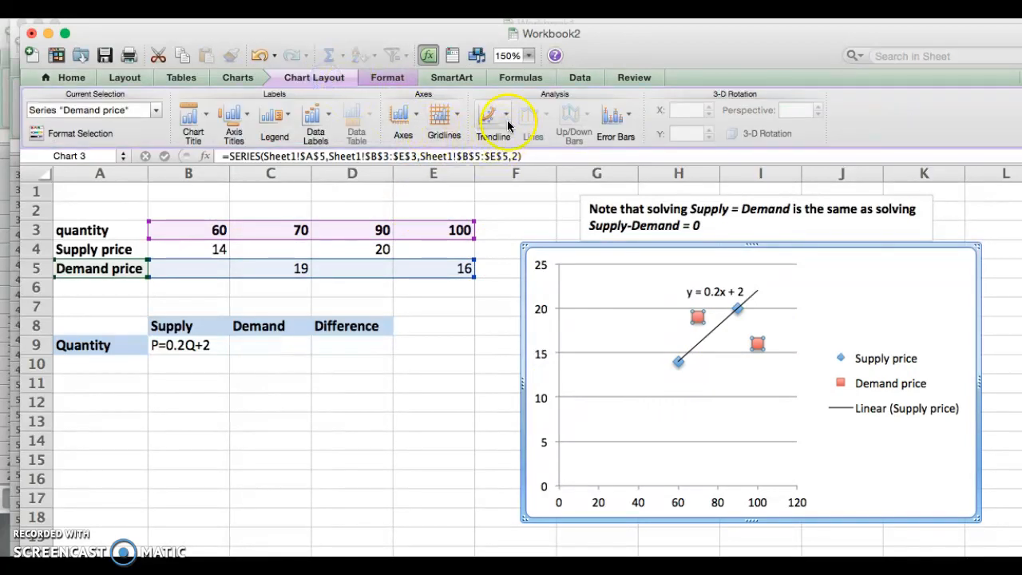
click(552, 302)
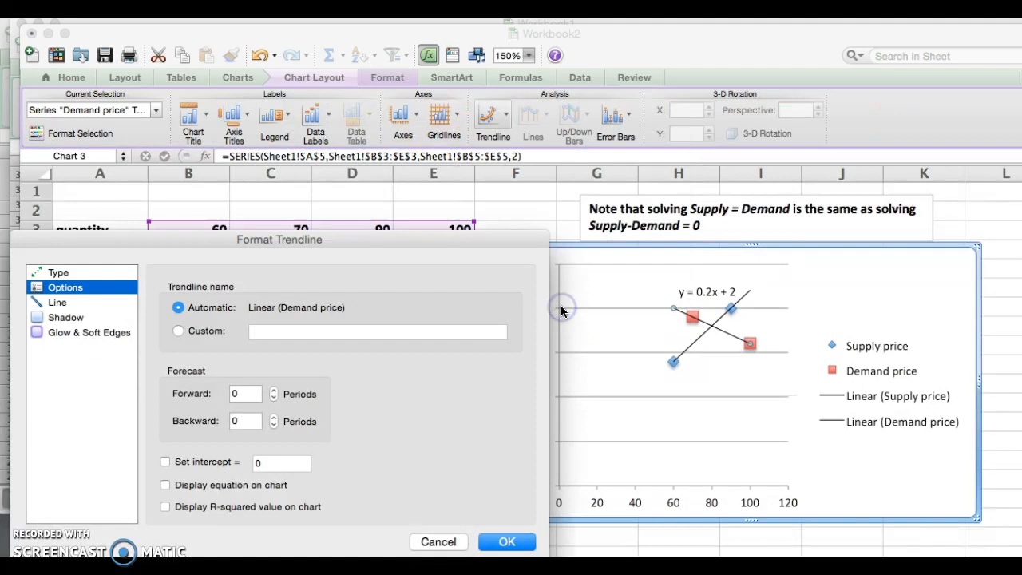
click(165, 485)
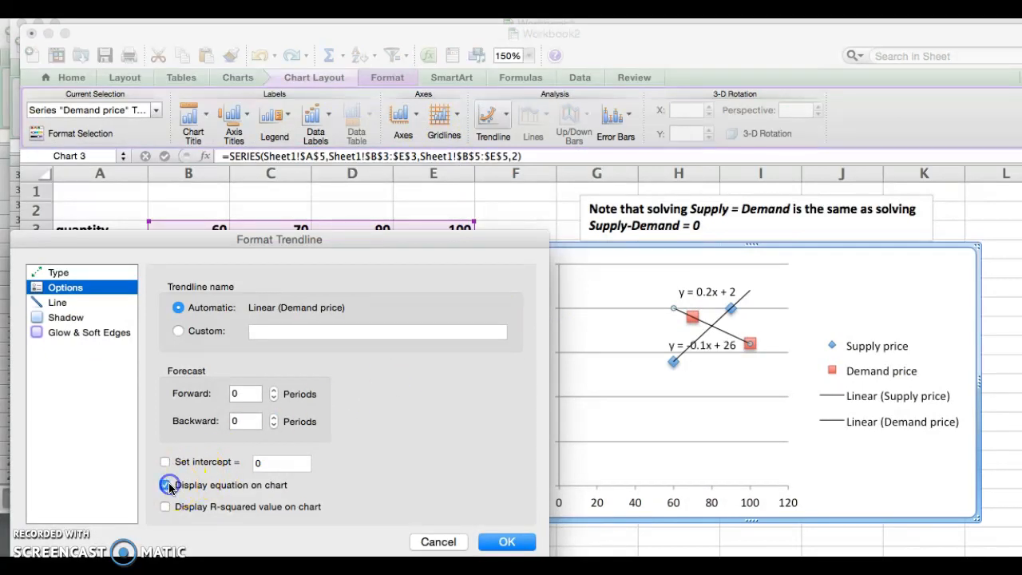
click(510, 542)
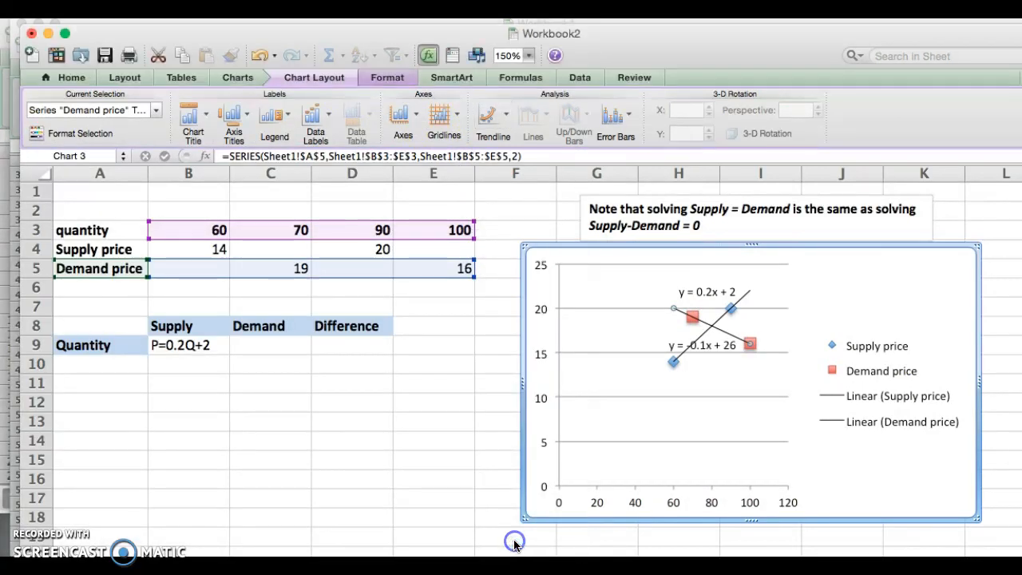
Enter the demand equation P=-0.1Q+26 as text in cell C9 under the Demand heading
click(280, 345)
text(P=)
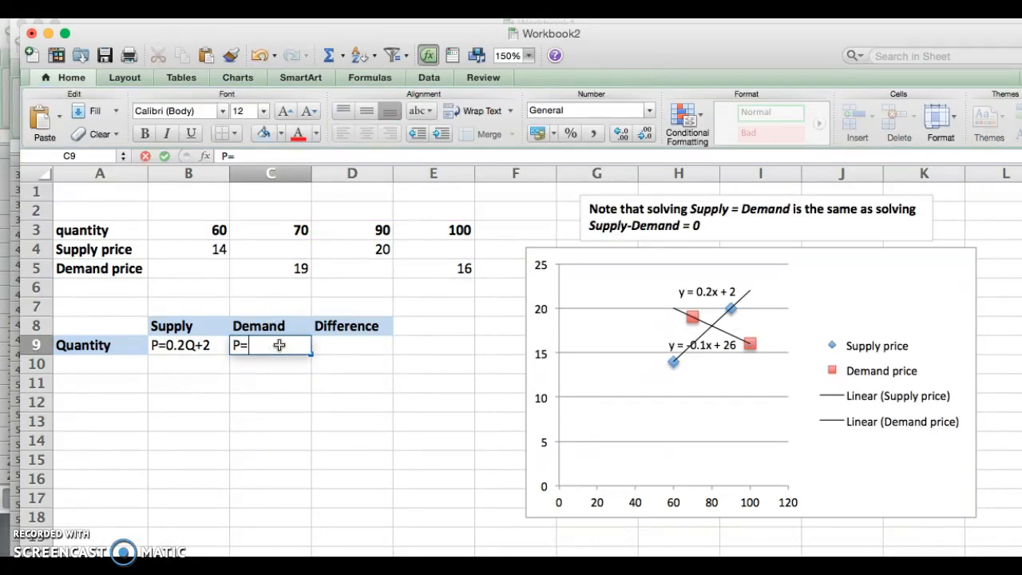
text(-0.1Q+26)
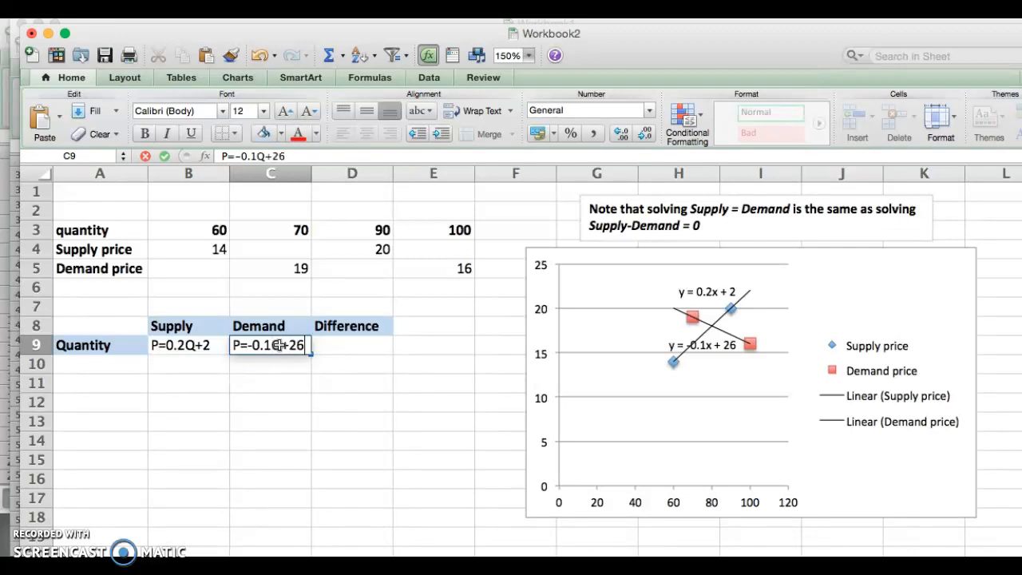
click(342, 347)
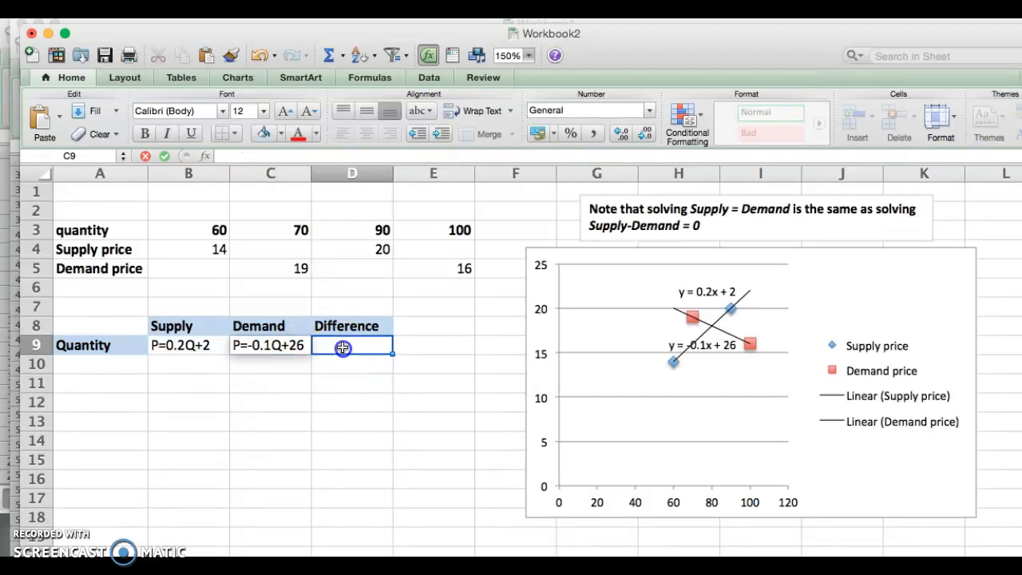
click(349, 393)
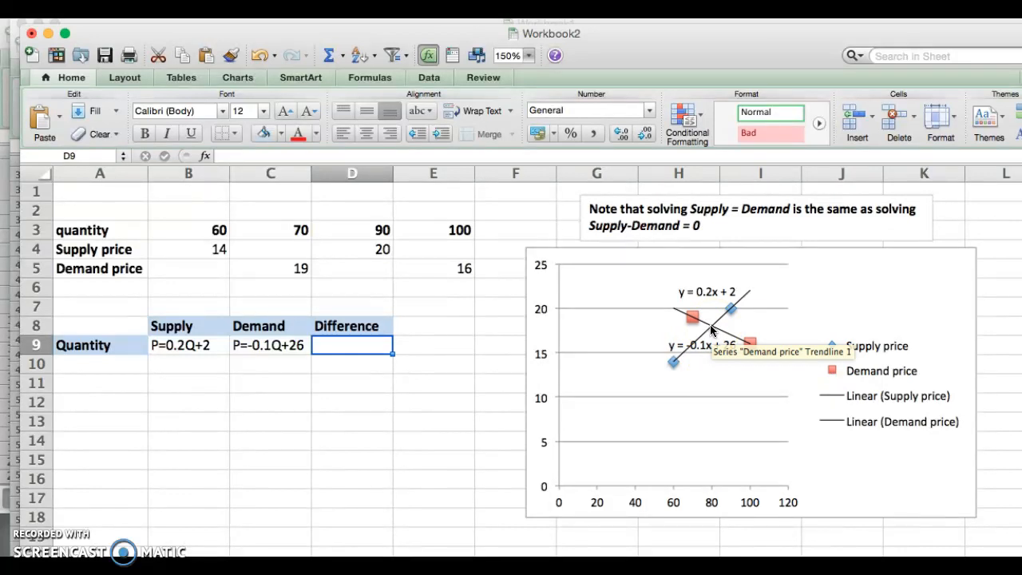
click(718, 465)
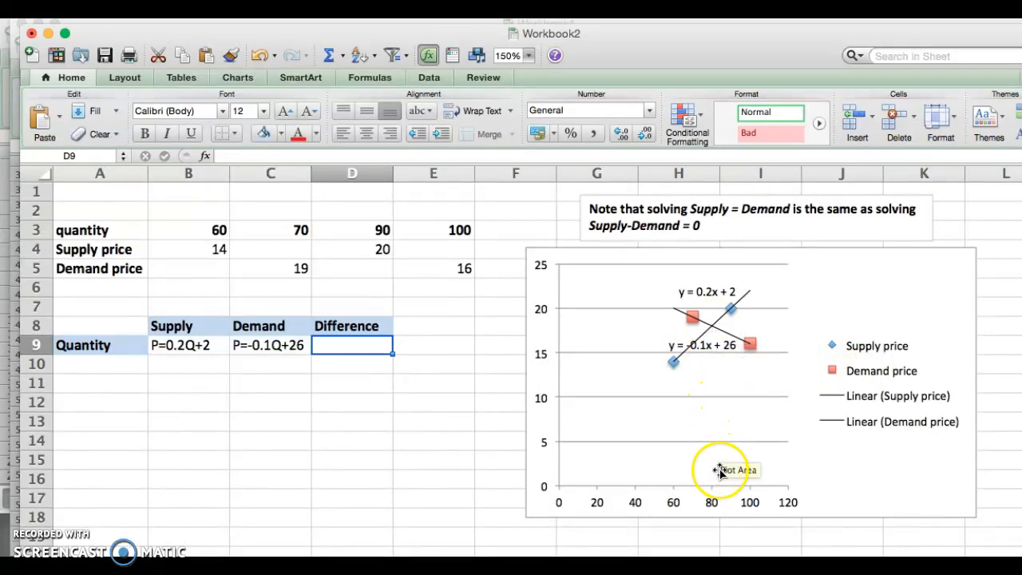
click(717, 357)
click(718, 471)
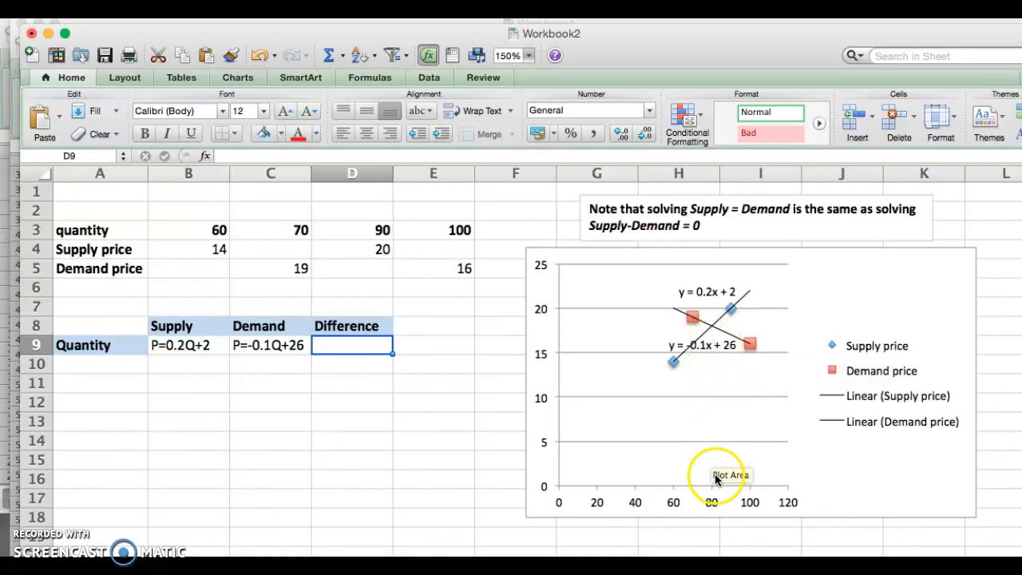
click(707, 361)
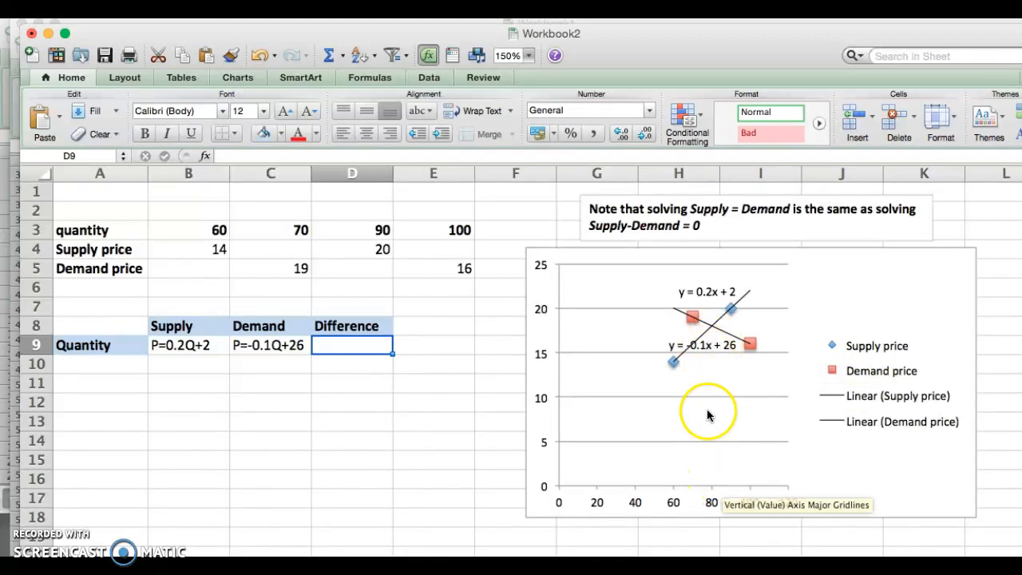
Enter a quantity of 90 in A10 and calculate its supply price in B10 with =0.2*A10+2
click(127, 365)
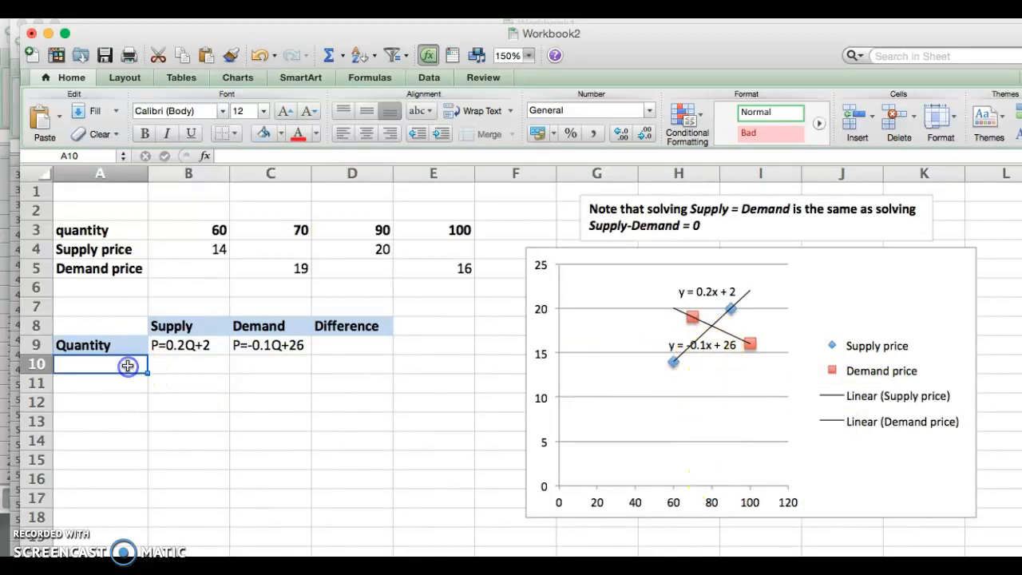
text(90)
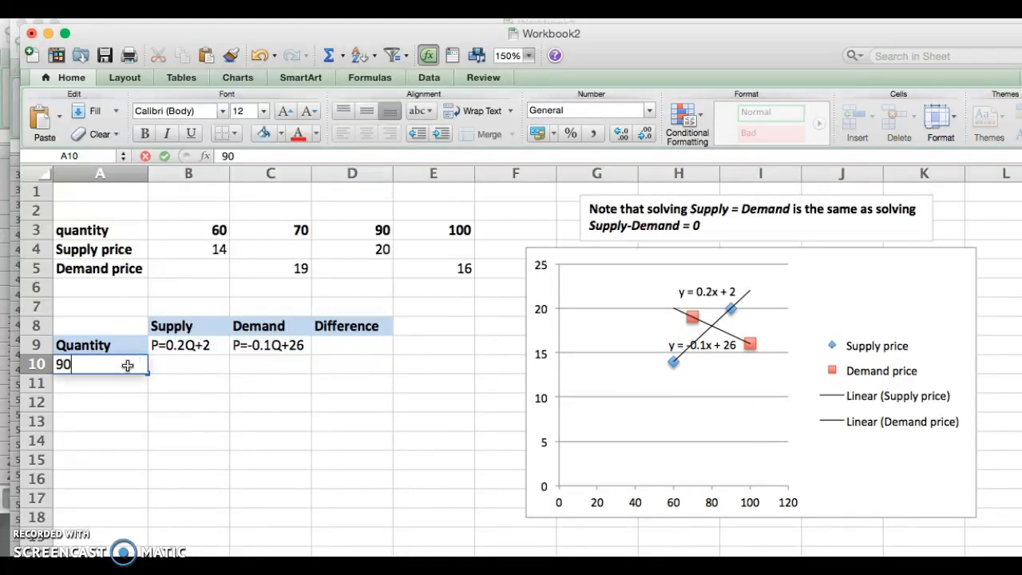
click(190, 366)
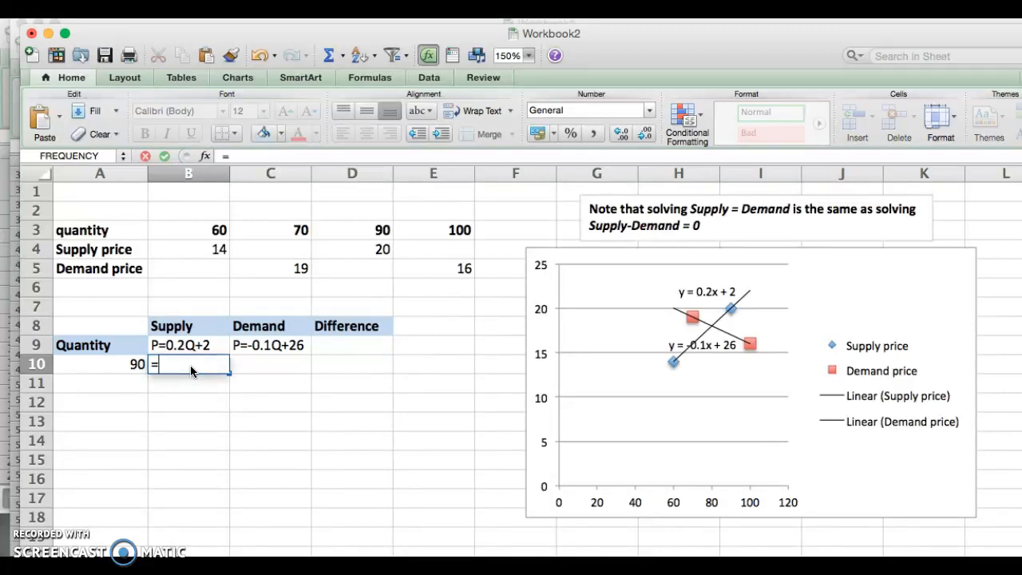
text(0.2*)
click(118, 364)
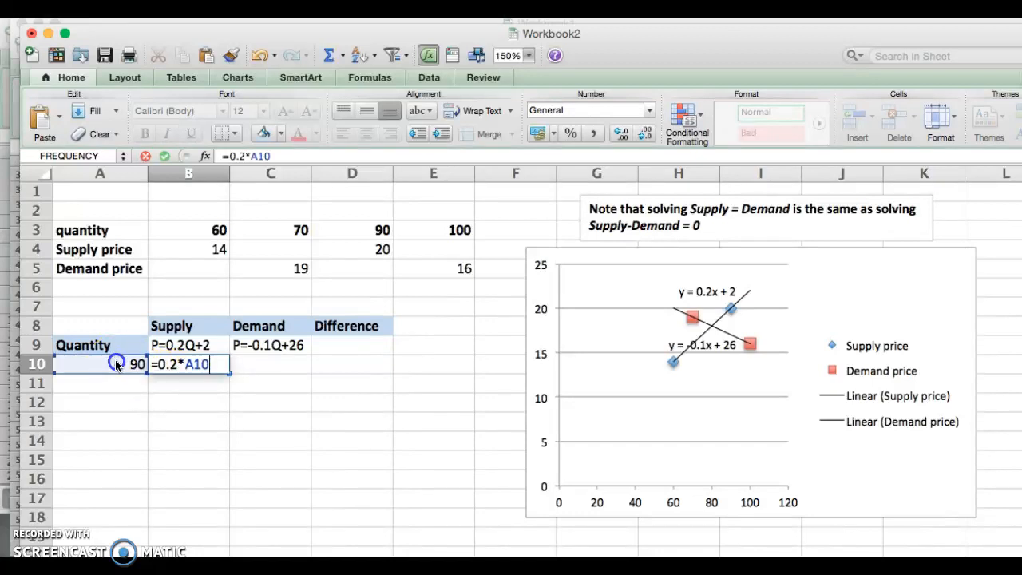
text(+2)
key(Return)
Calculate the demand price in C10 from the quantity in A10 with the formula =-0.1*A10+26
click(278, 364)
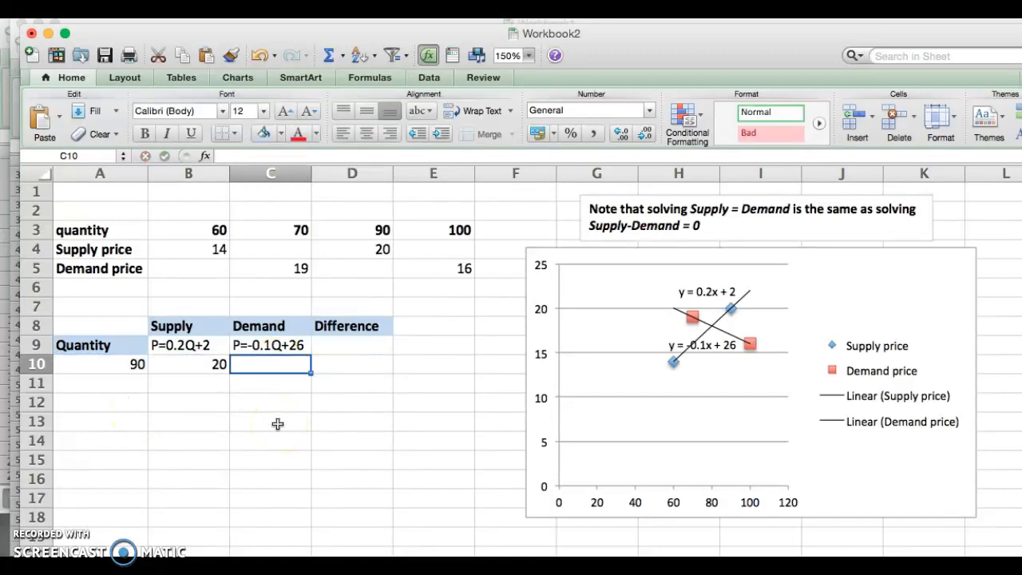
text(=-)
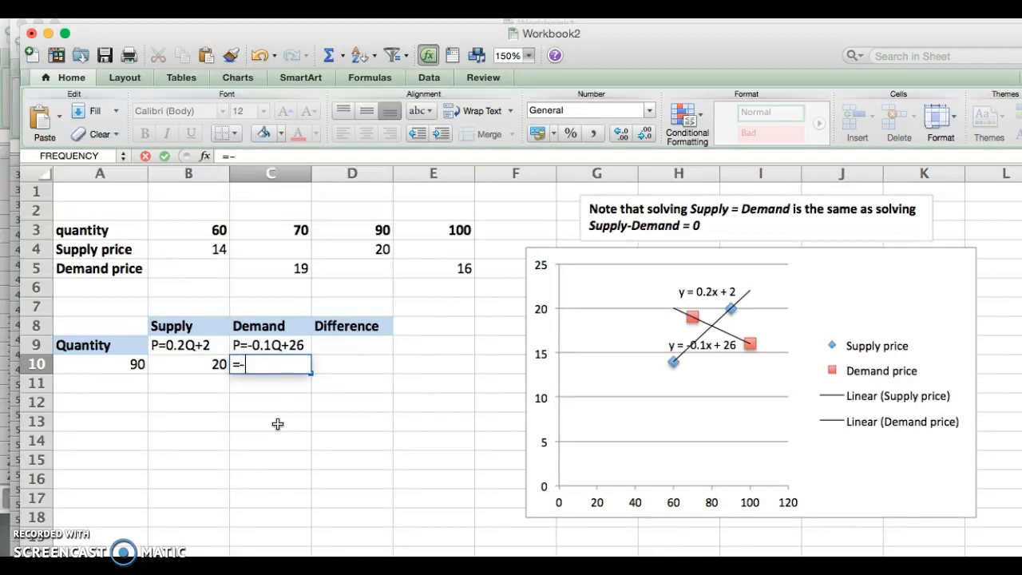
text(0.1*)
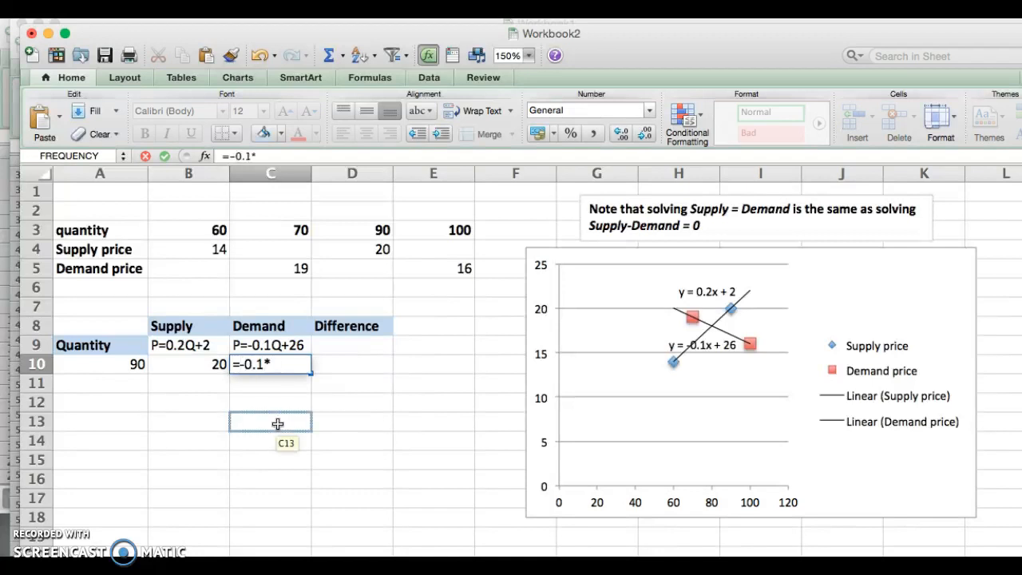
click(124, 364)
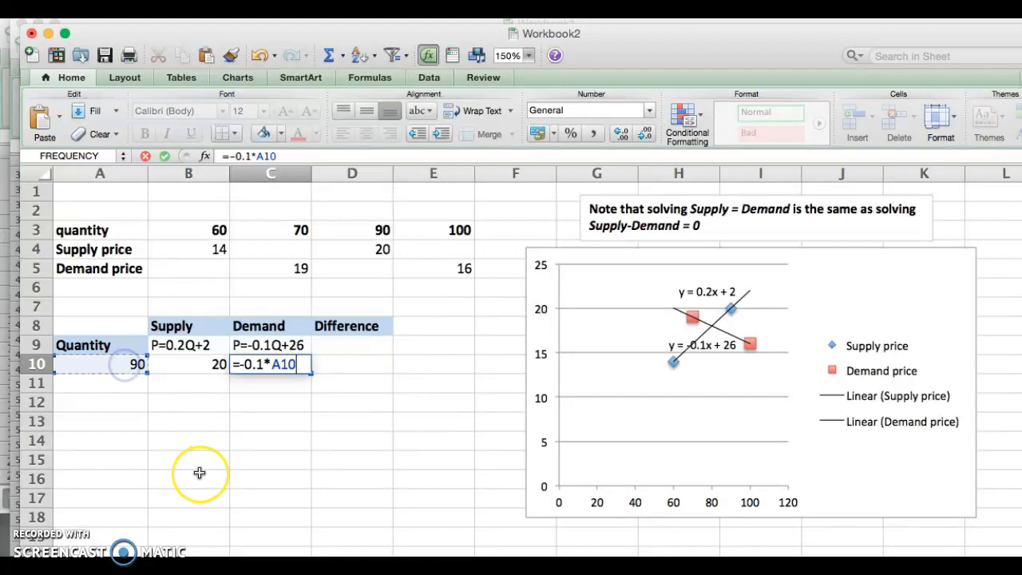
text(+)
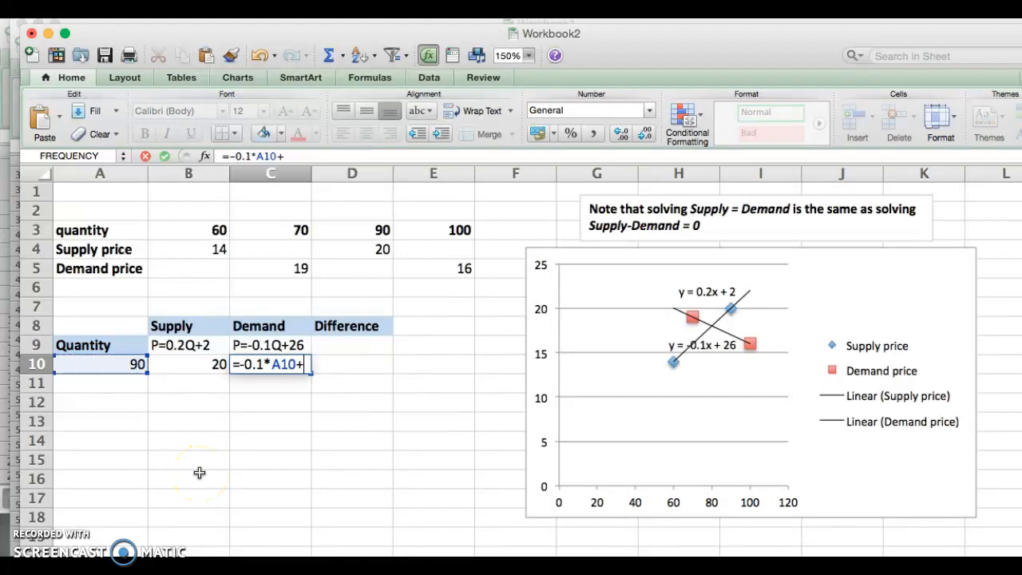
text(26)
key(Return)
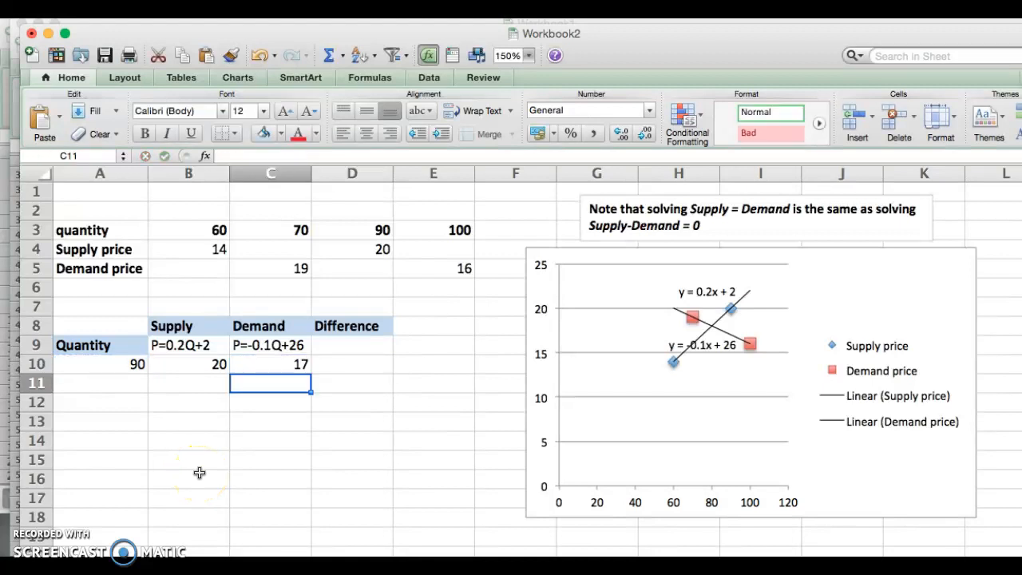
Calculate the difference between the supply and demand prices in D10 with the formula =B10-C10
click(366, 368)
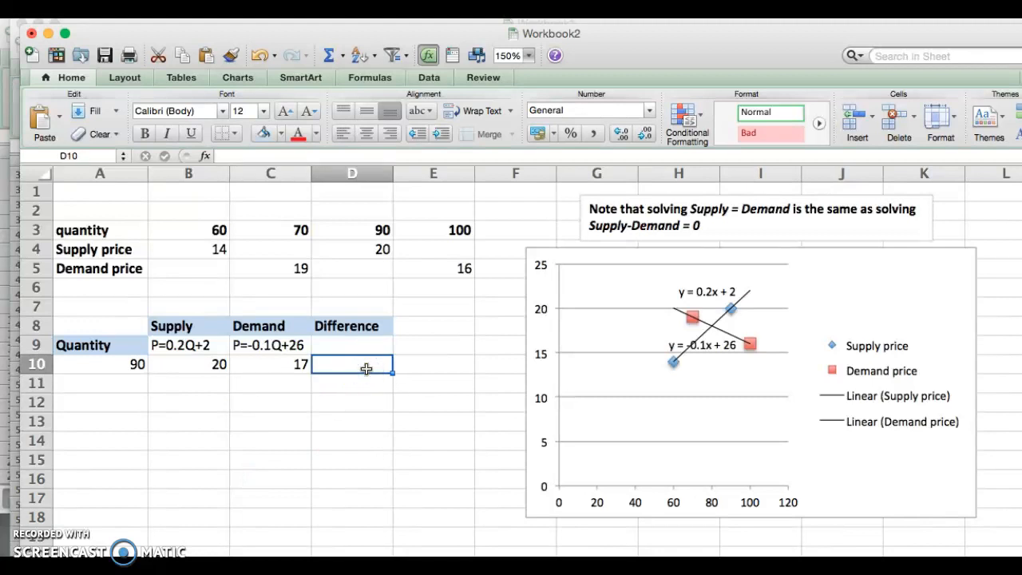
text(=)
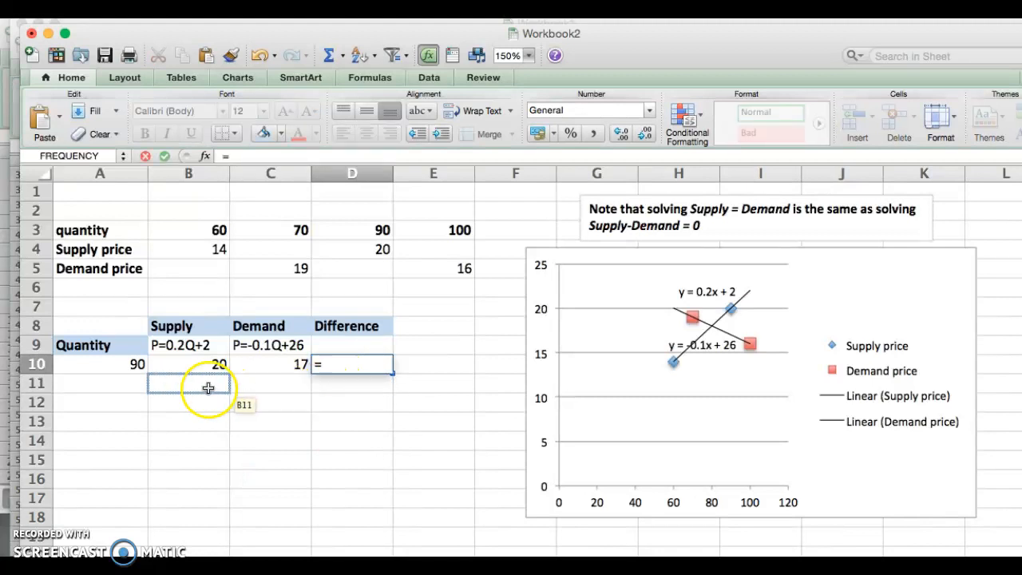
click(191, 365)
text(-)
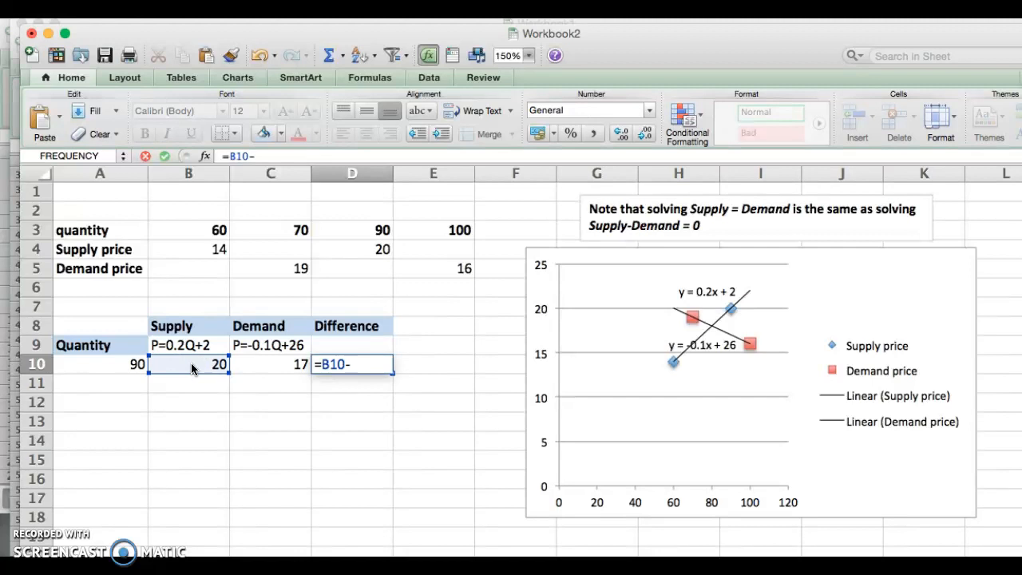
click(281, 363)
key(Return)
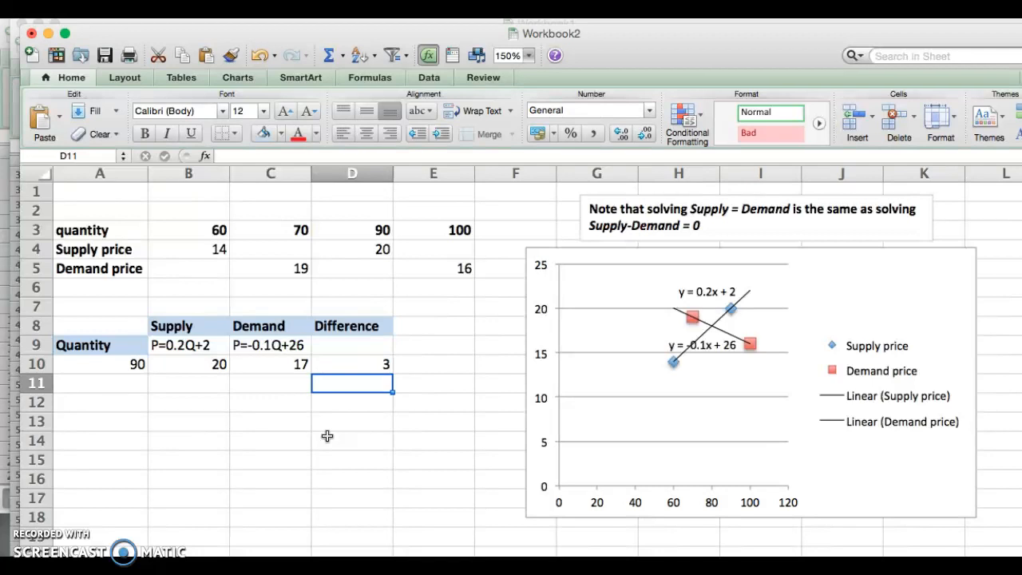
Run Goal Seek to set the difference in D10 to 0 by changing the quantity in A10, and keep the solution
click(350, 363)
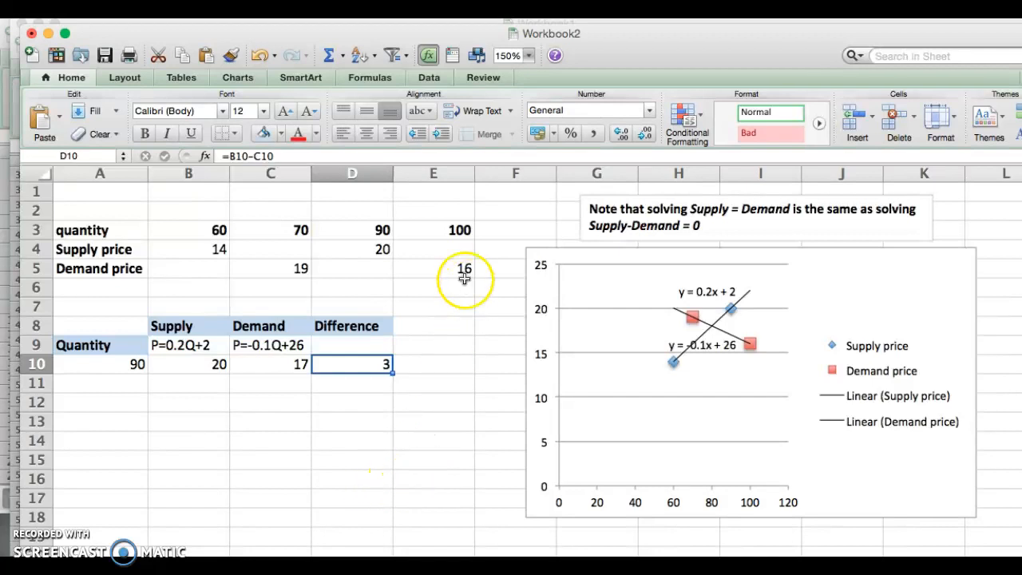
click(431, 77)
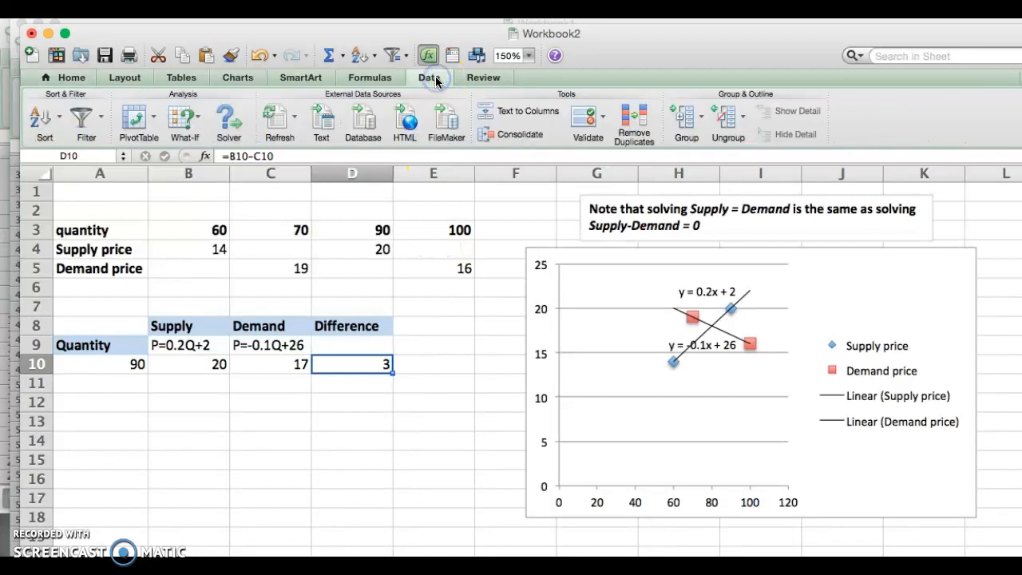
click(196, 118)
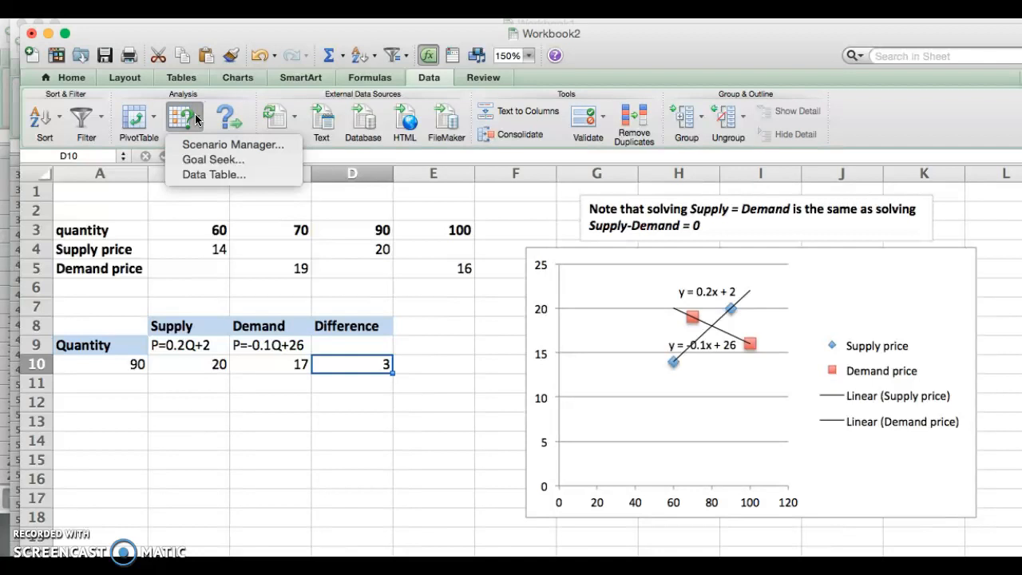
click(214, 163)
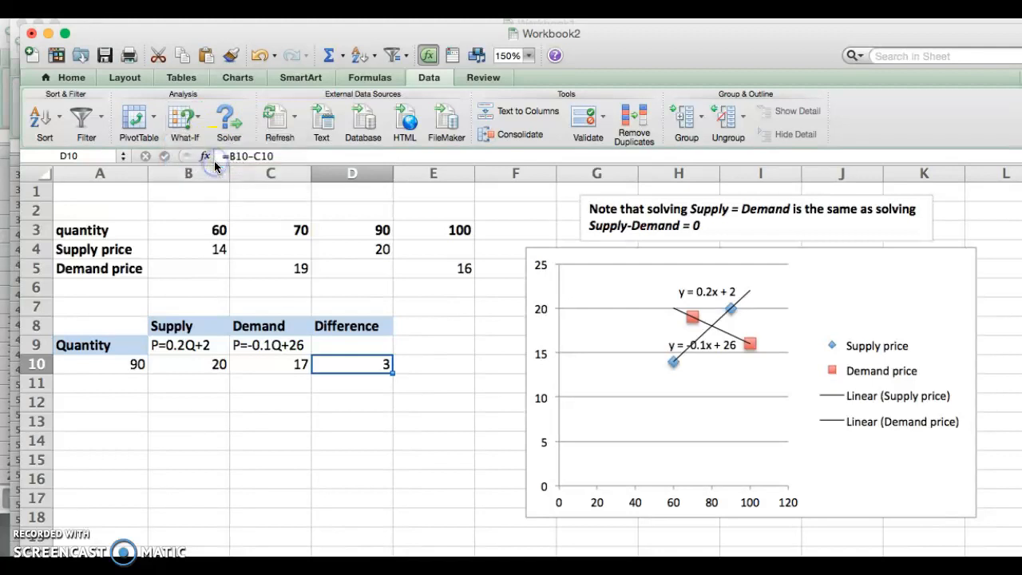
drag(427, 329, 578, 293)
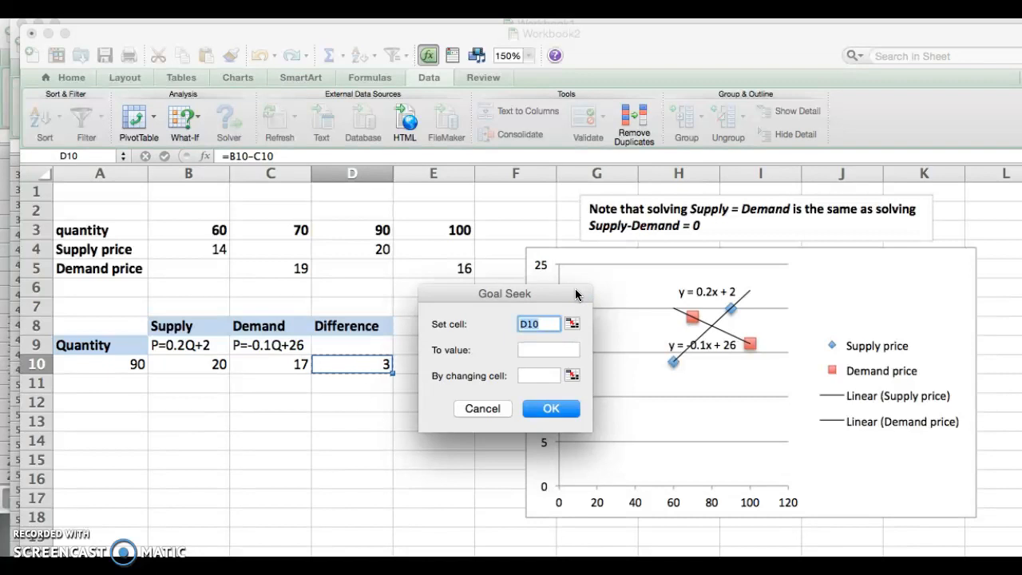
click(532, 350)
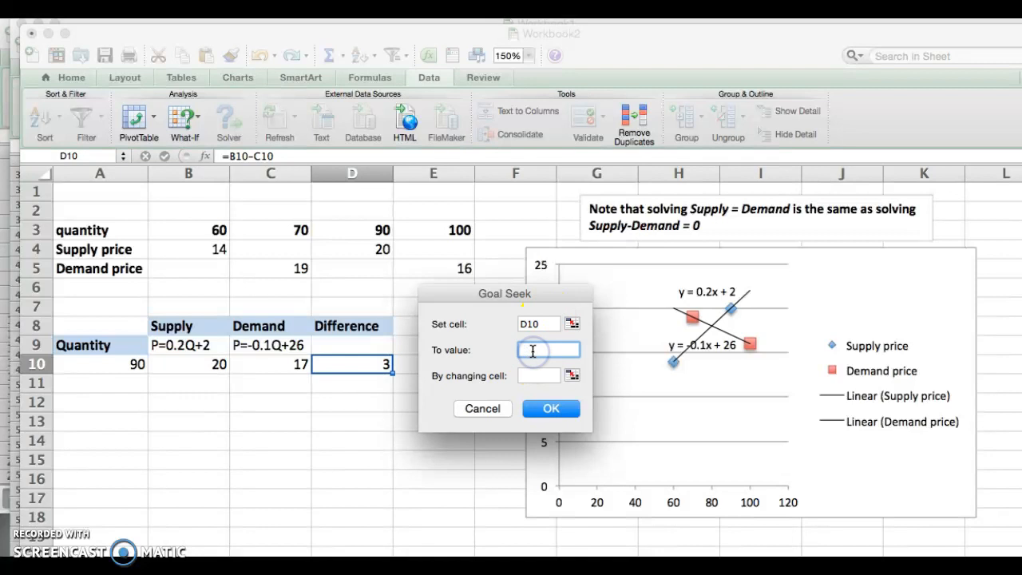
text(0)
click(548, 375)
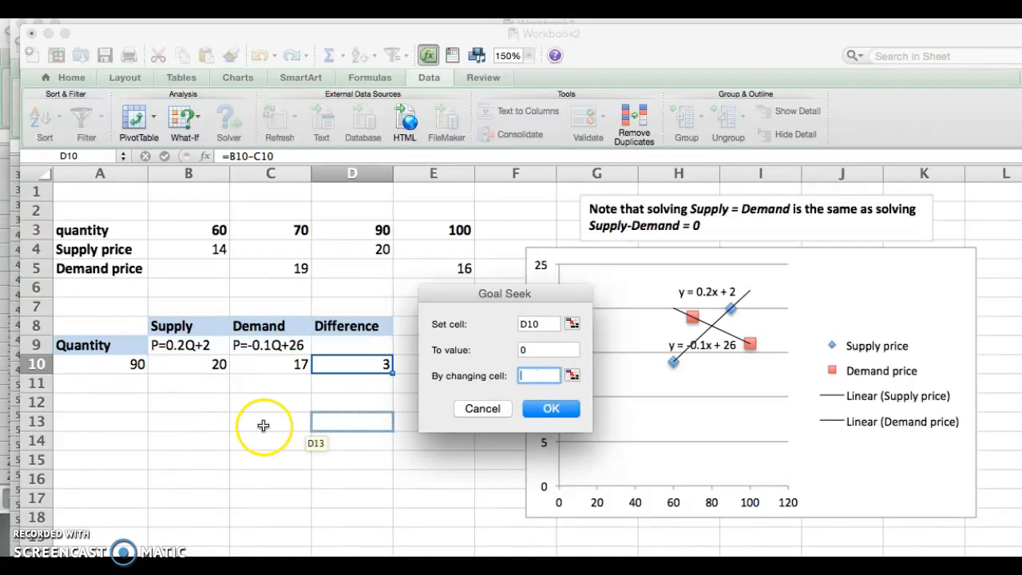
click(113, 363)
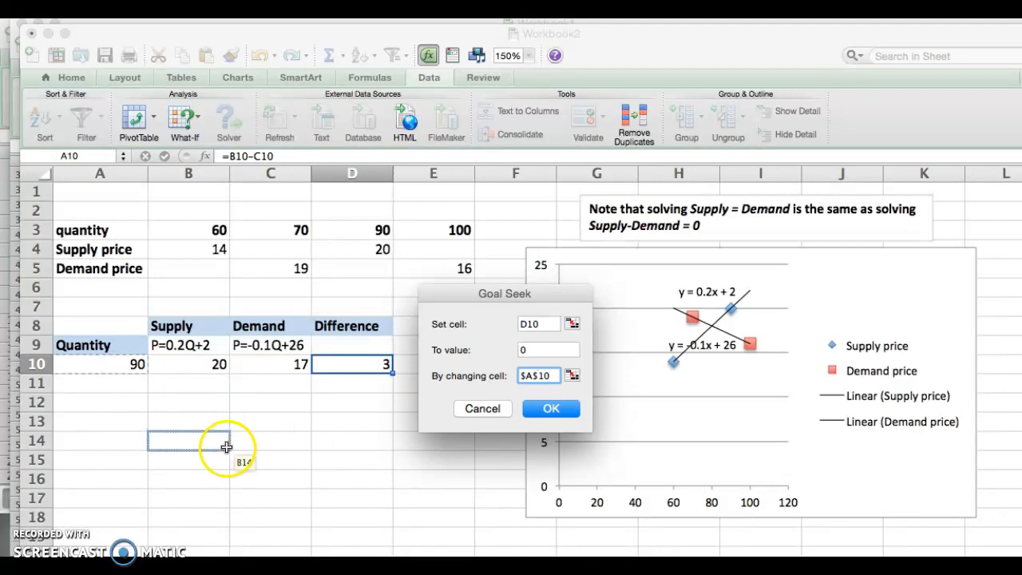
click(551, 409)
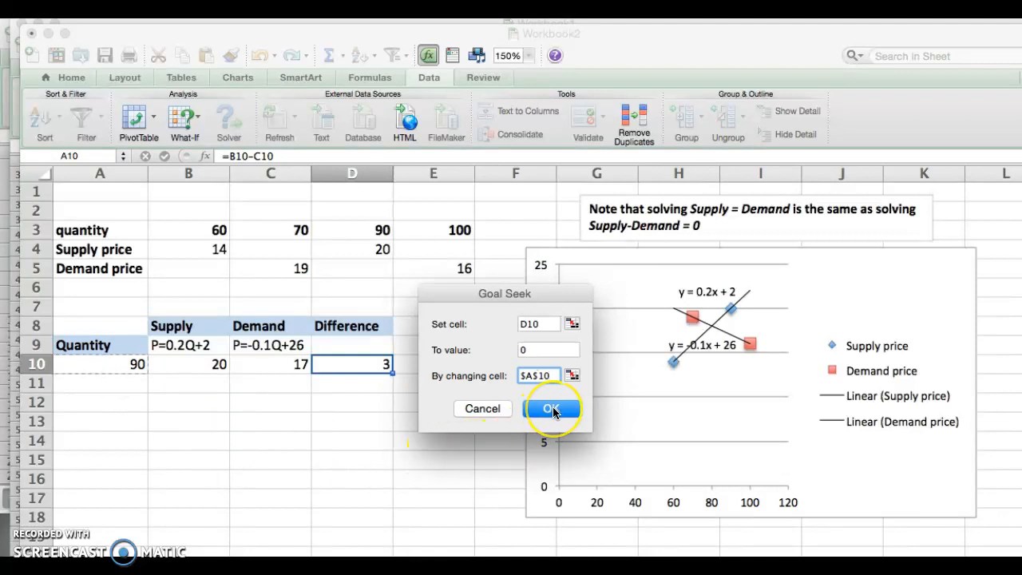
click(621, 326)
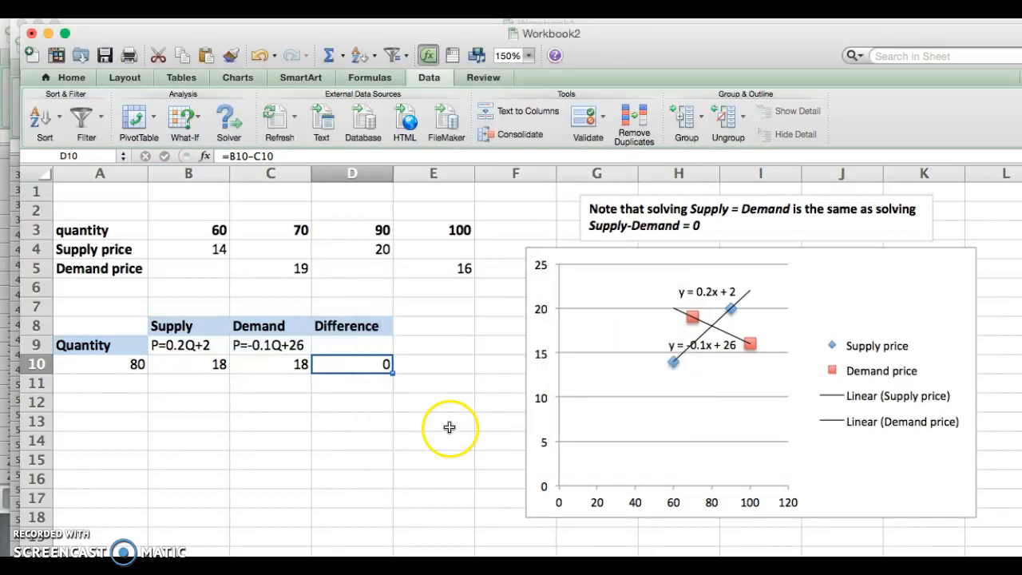